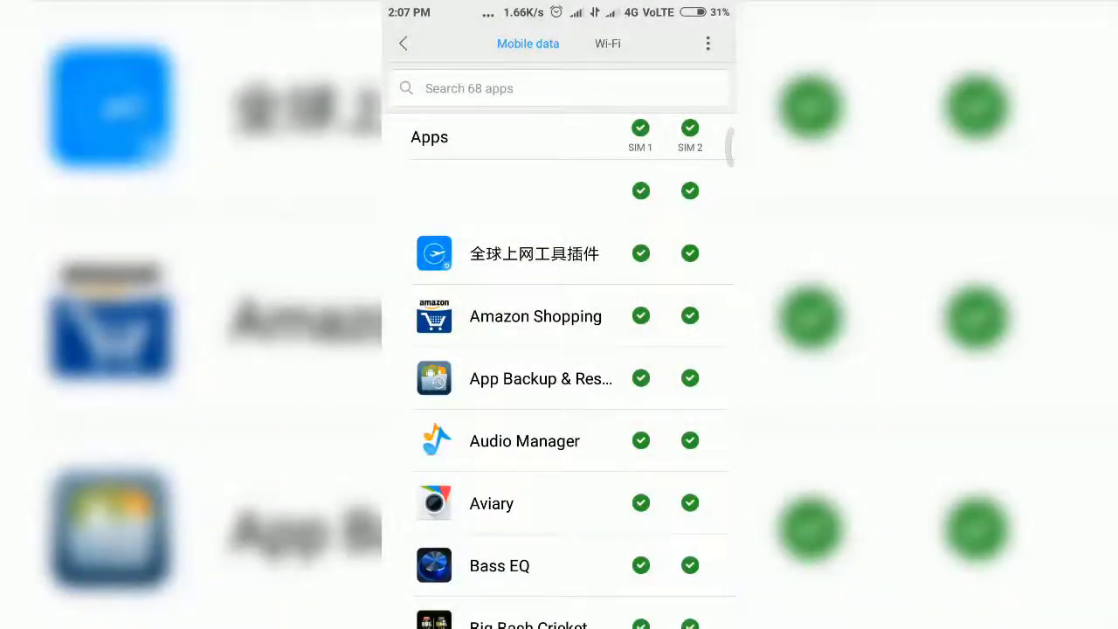
Step: Search 'mx' in Security's data usage list, confirm MX Player is blocked on both SIMs, and return home
{"action": "left_click", "coordinate": [524, 89]}
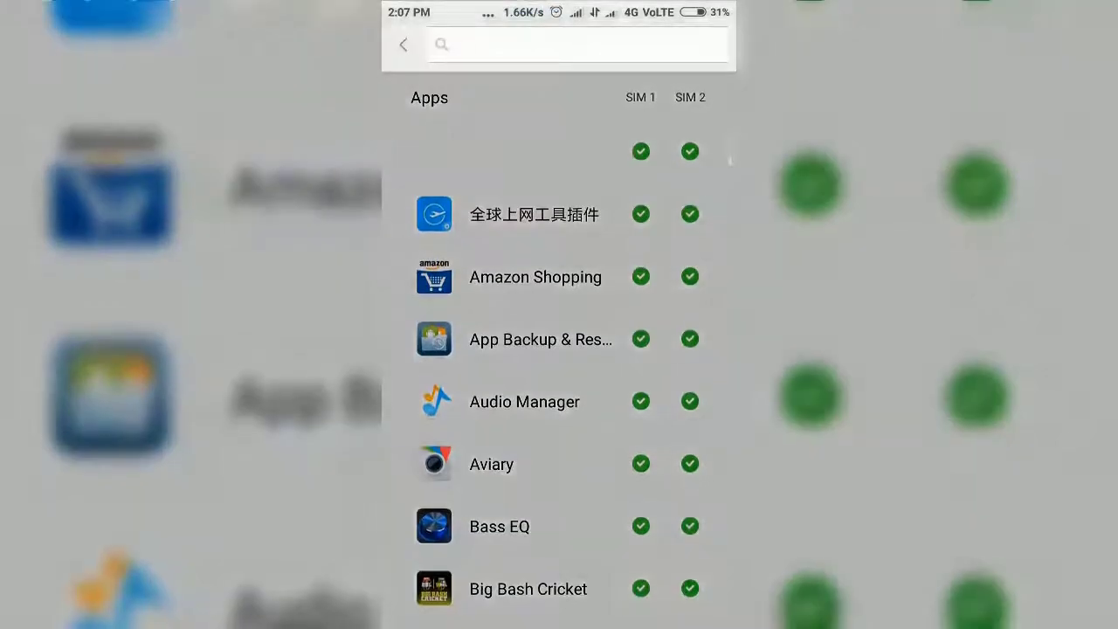
{"action": "type", "text": "mx"}
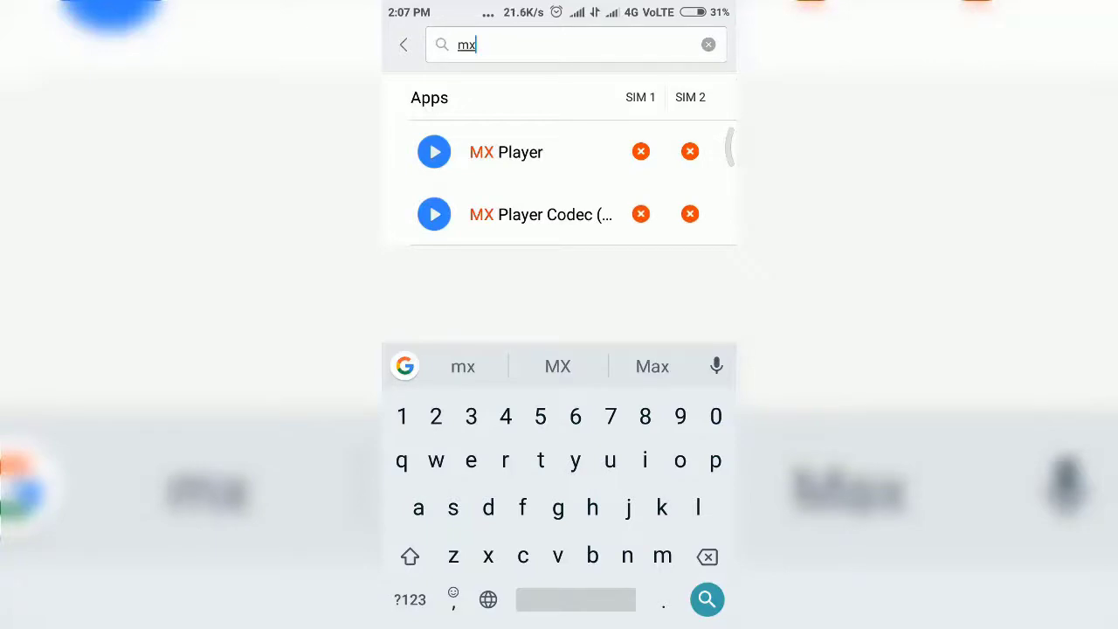
{"action": "key", "text": "Return"}
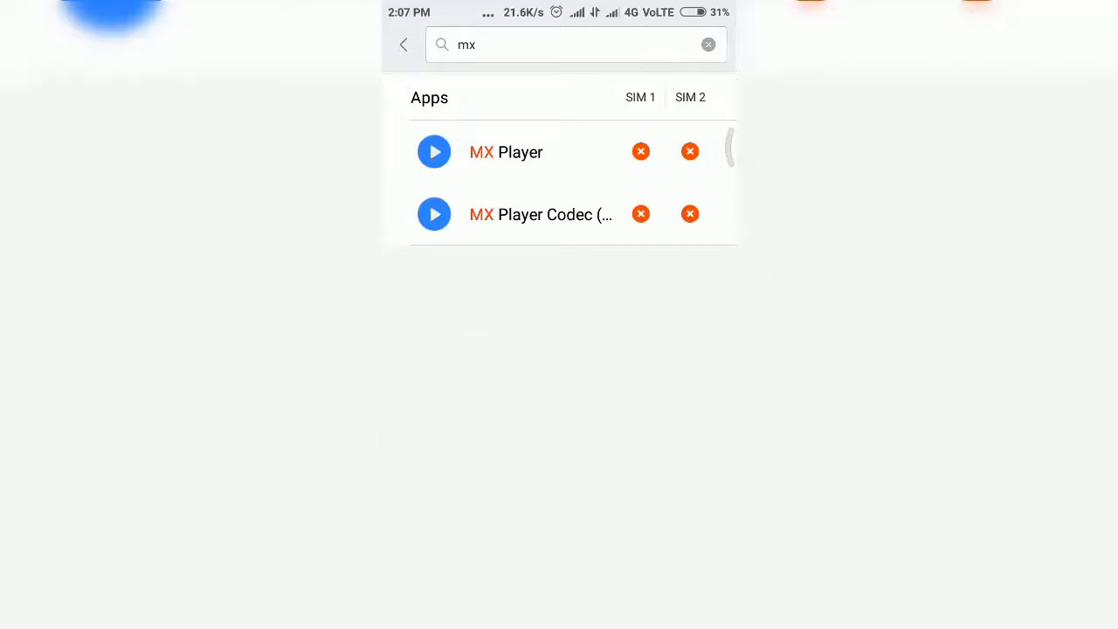
{"action": "key", "text": "Escape"}
{"action": "key", "text": "Escape"}
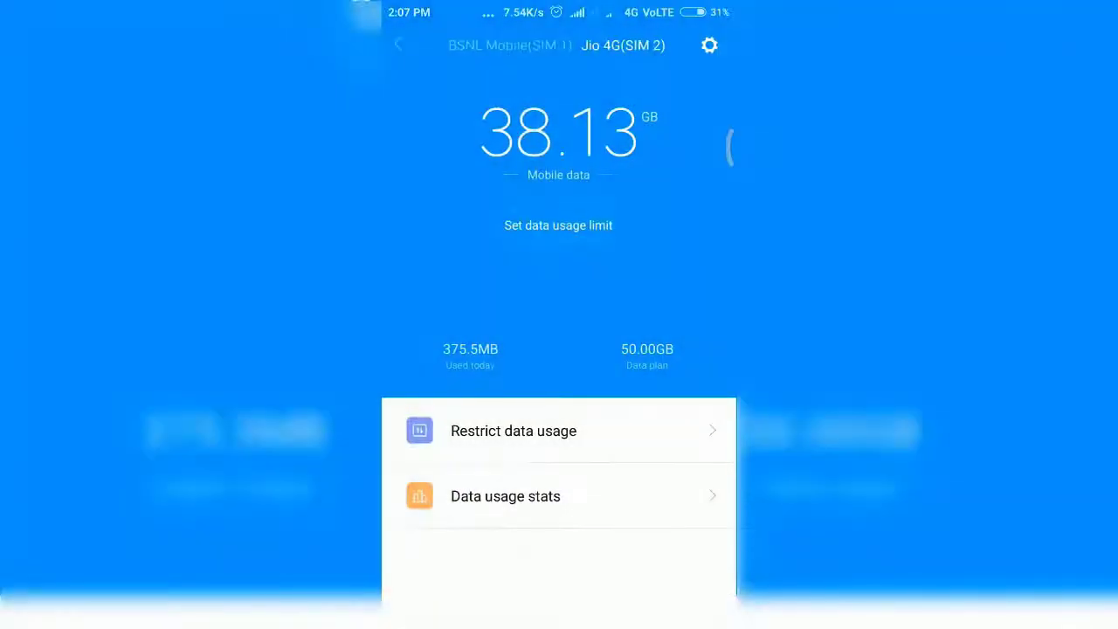
{"action": "key", "text": "Escape"}
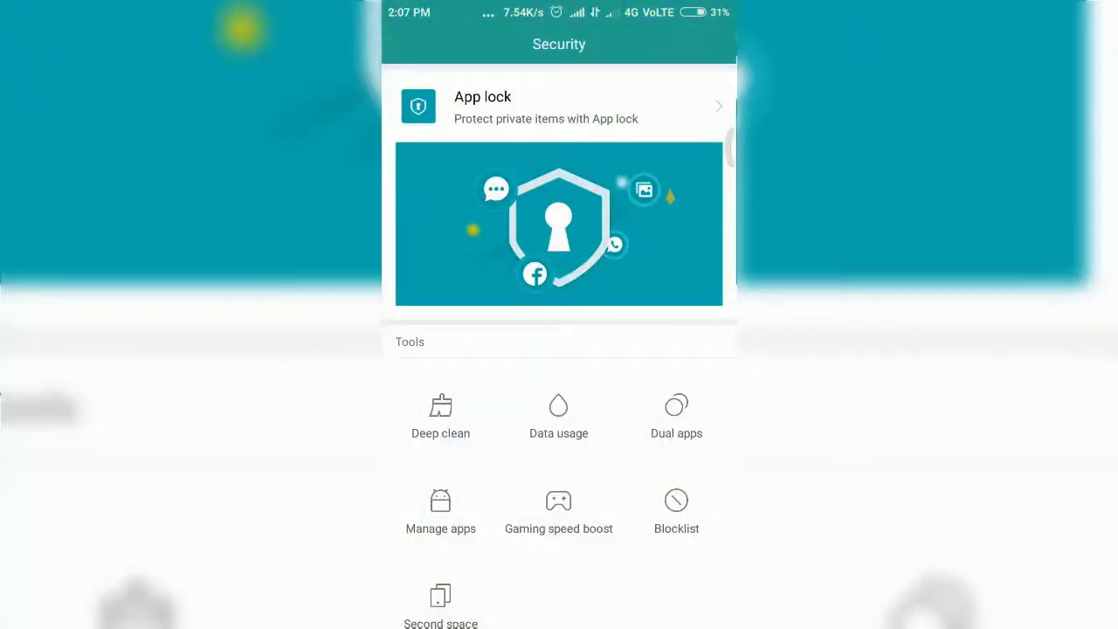
Step: Search 'mx' in the Settings installed apps list
{"action": "key", "text": "Escape"}
{"action": "scroll", "coordinate": [559, 349], "scroll_direction": "down", "scroll_amount": 5}
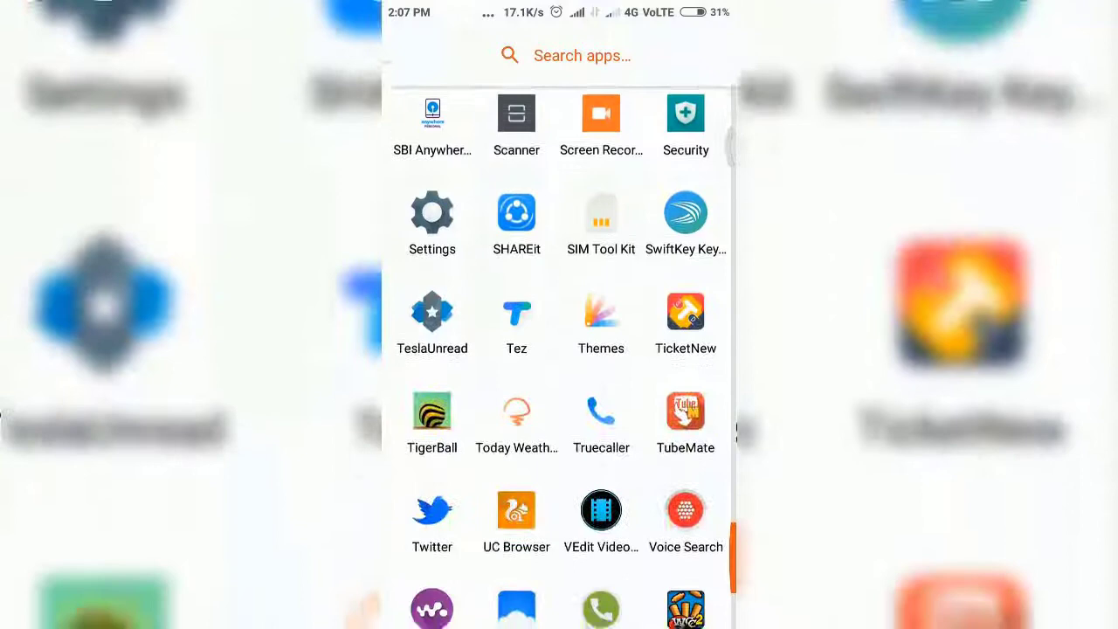
{"action": "scroll", "coordinate": [559, 349], "scroll_direction": "up", "scroll_amount": 2}
{"action": "scroll", "coordinate": [559, 349], "scroll_direction": "up", "scroll_amount": 3}
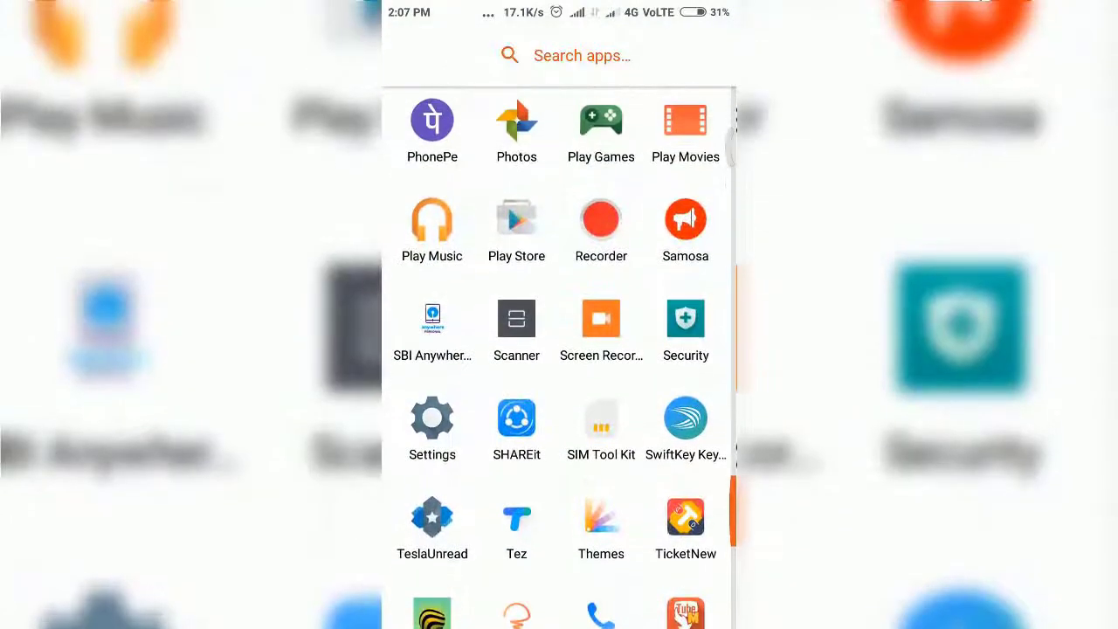
{"action": "left_click", "coordinate": [431, 424]}
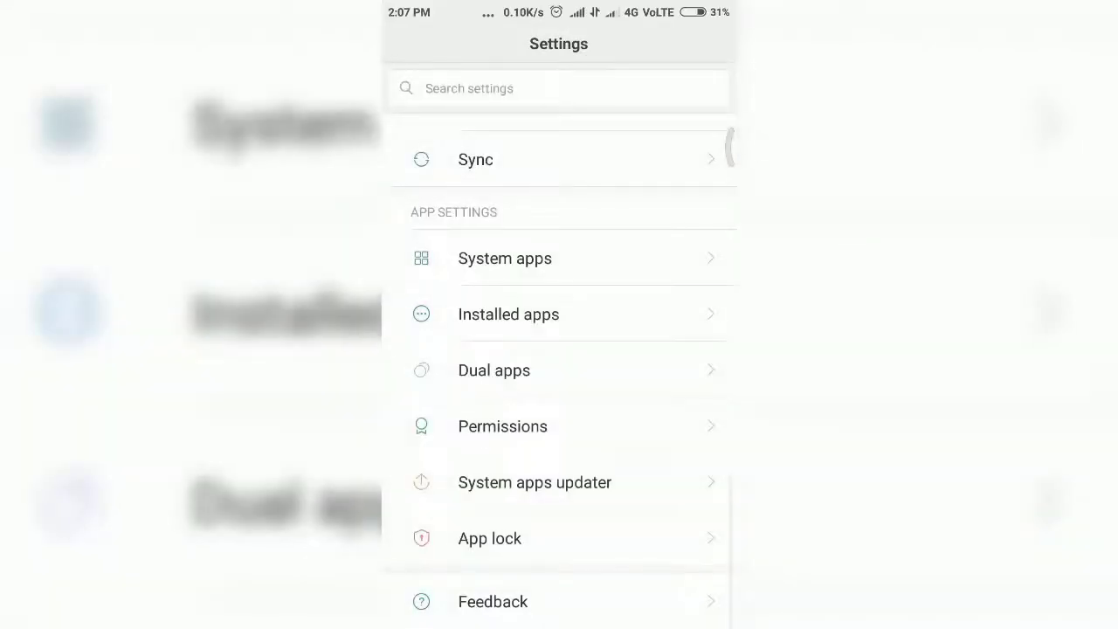
{"action": "left_click", "coordinate": [508, 315]}
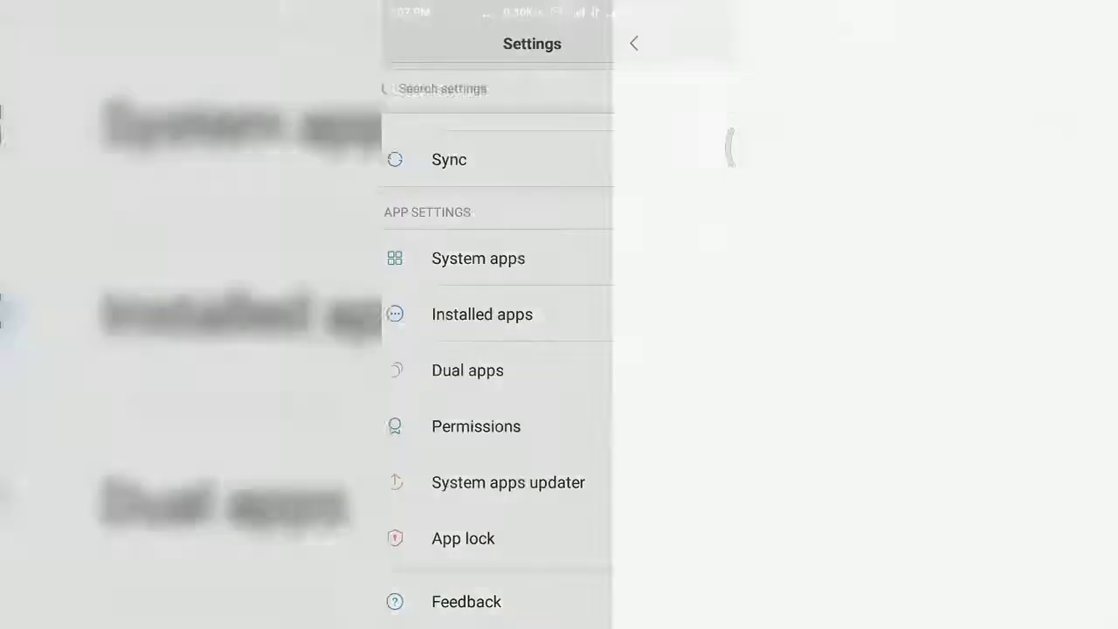
{"action": "left_click", "coordinate": [493, 89]}
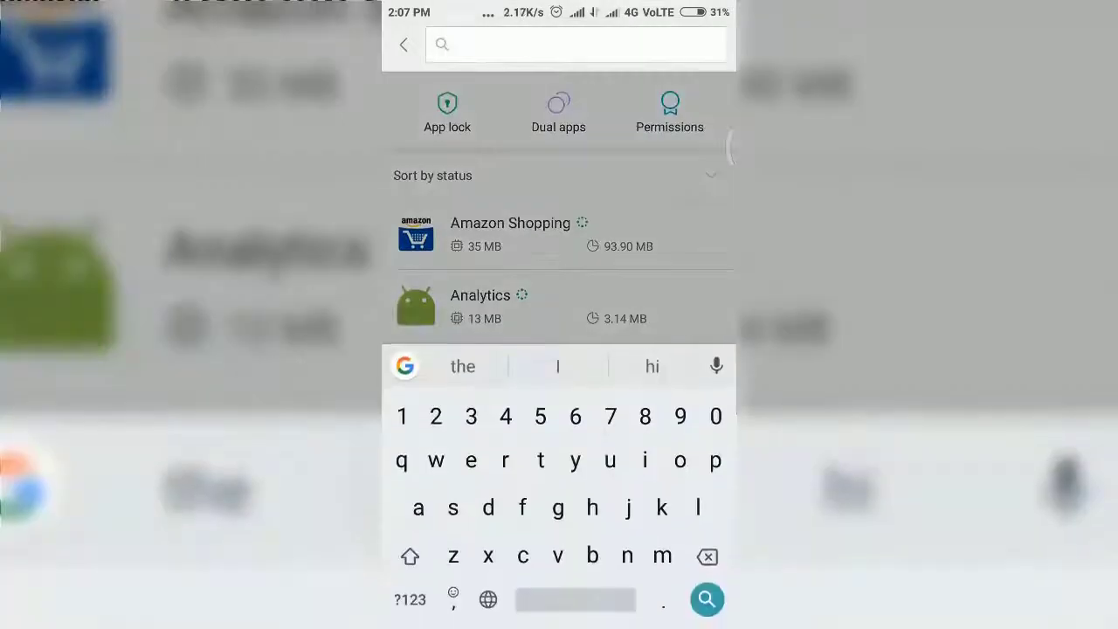
{"action": "type", "text": "mx"}
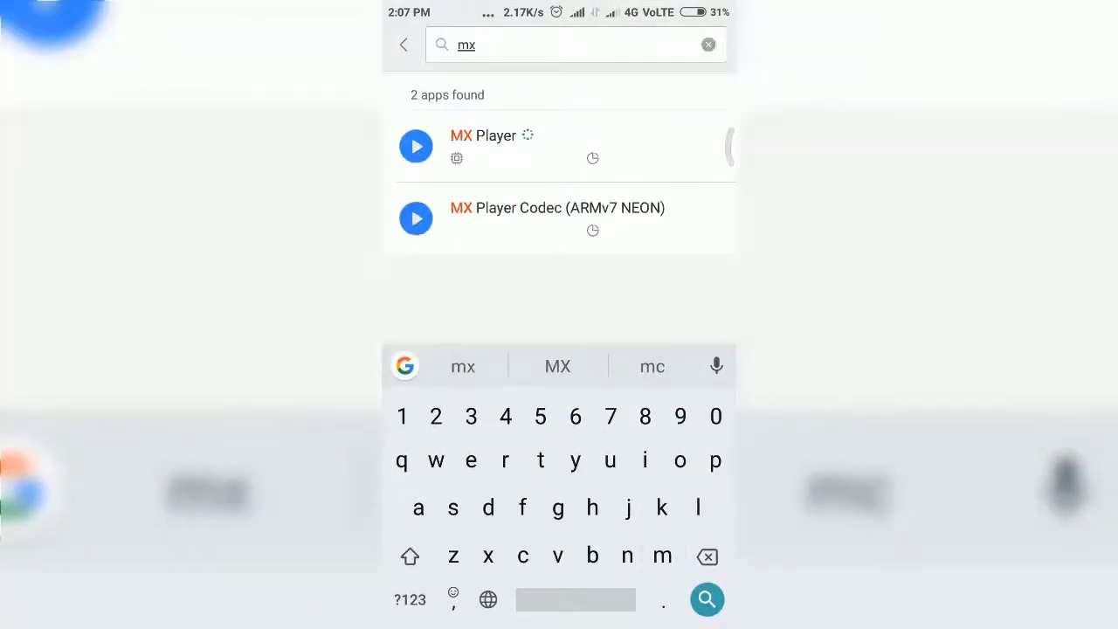
Step: Clear all of MX Player's data and go back to the Manage apps list
{"action": "left_click", "coordinate": [489, 146]}
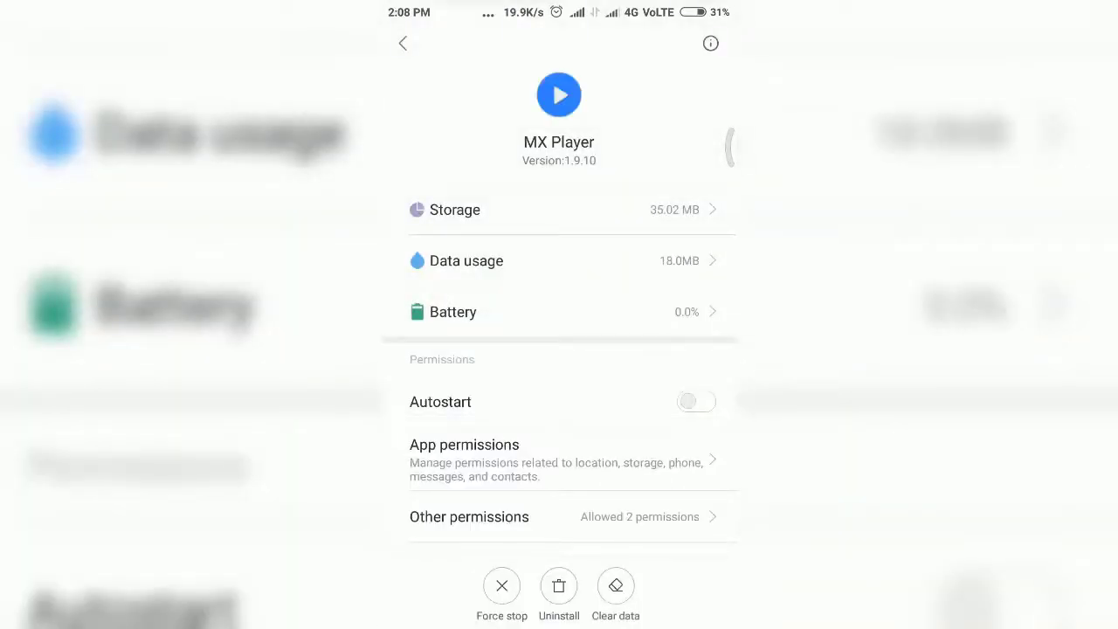
{"action": "scroll", "coordinate": [558, 349], "scroll_direction": "down", "scroll_amount": 5}
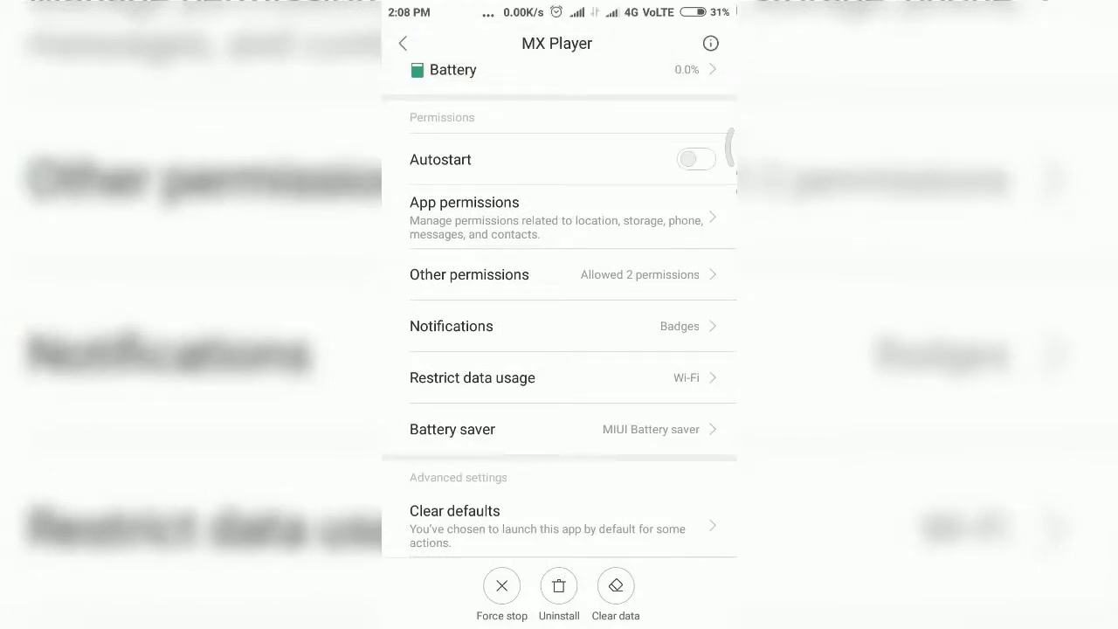
{"action": "left_click", "coordinate": [616, 585]}
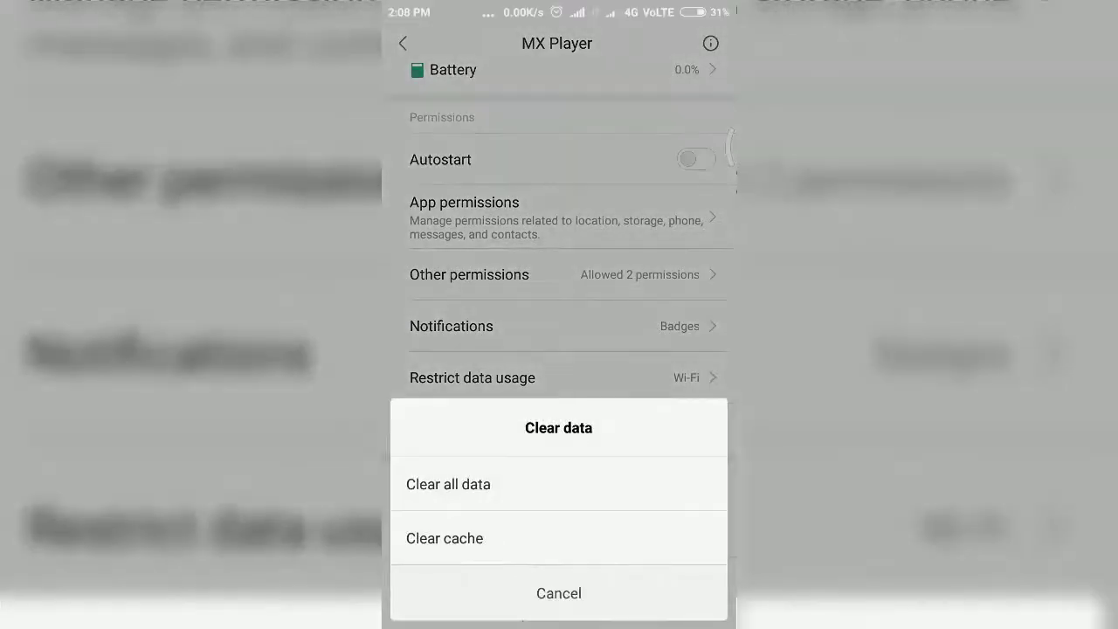
{"action": "left_click", "coordinate": [448, 484]}
{"action": "left_click", "coordinate": [641, 591]}
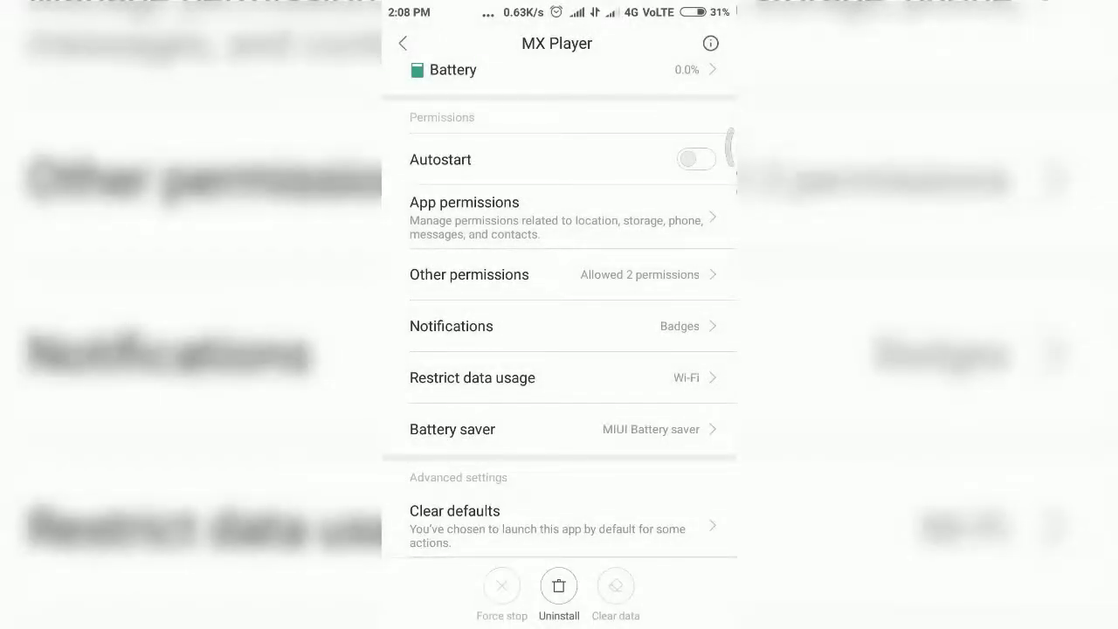
{"action": "key", "text": "Escape"}
{"action": "key", "text": "Escape"}
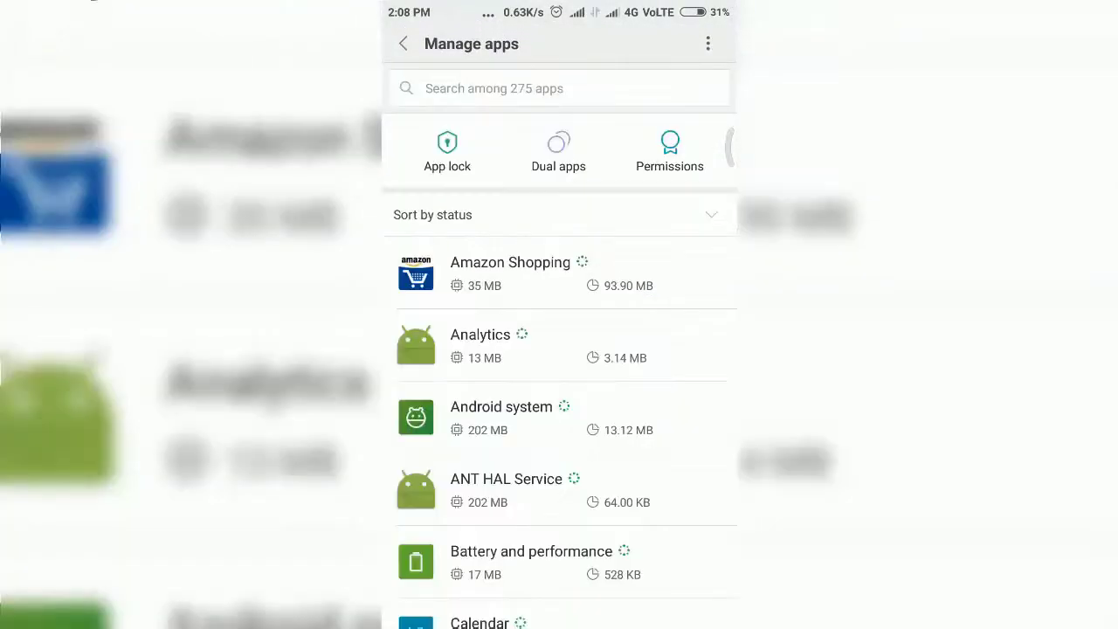
{"action": "key", "text": "Escape"}
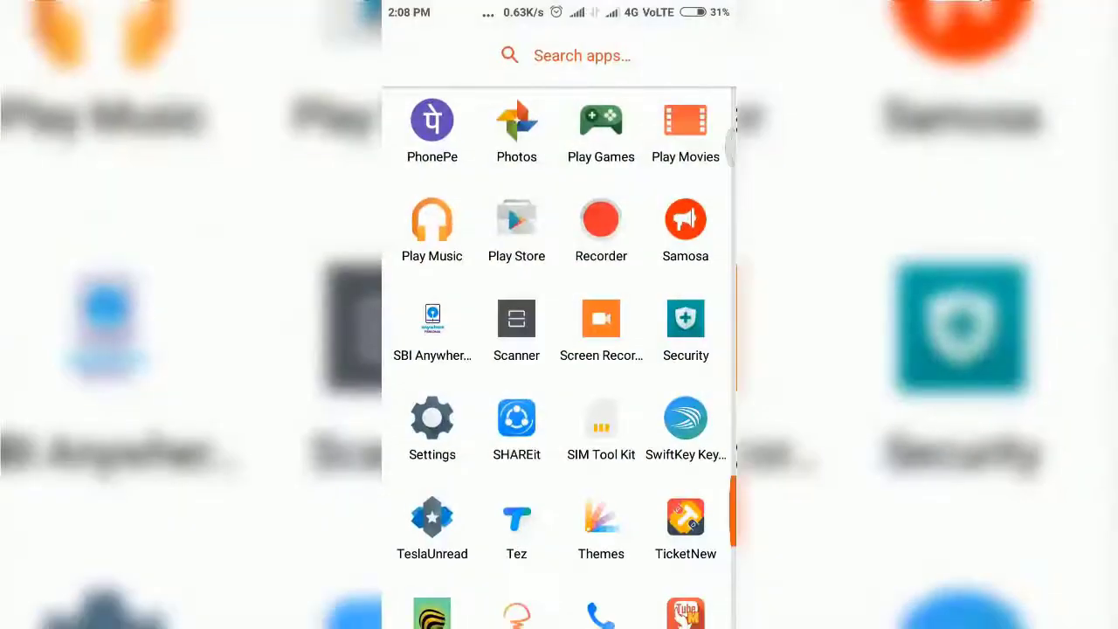
Step: Open the Video folder in MX Player's Folders list to show its 23 videos
{"action": "scroll", "coordinate": [559, 350], "scroll_direction": "up", "scroll_amount": 4}
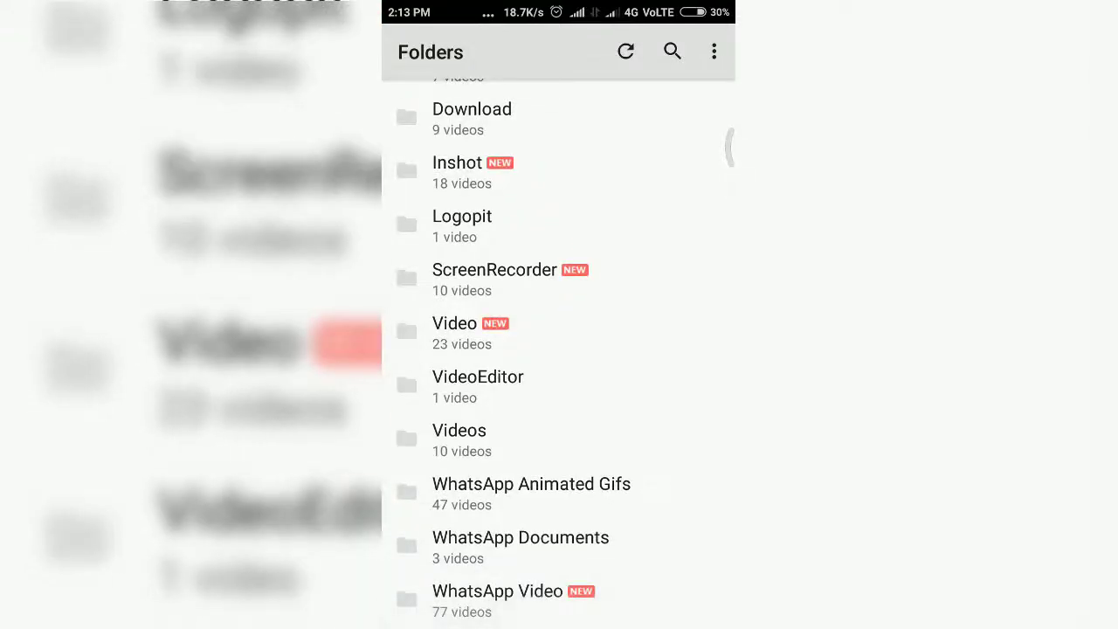
{"action": "scroll", "coordinate": [559, 349], "scroll_direction": "up", "scroll_amount": 2}
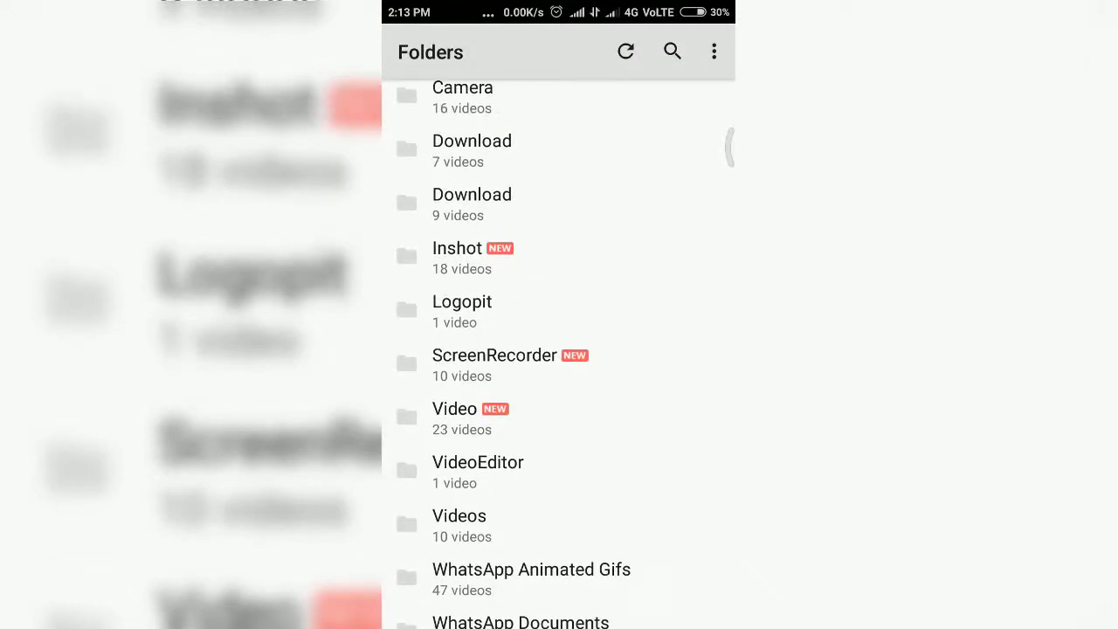
{"action": "scroll", "coordinate": [559, 349], "scroll_direction": "down", "scroll_amount": 2}
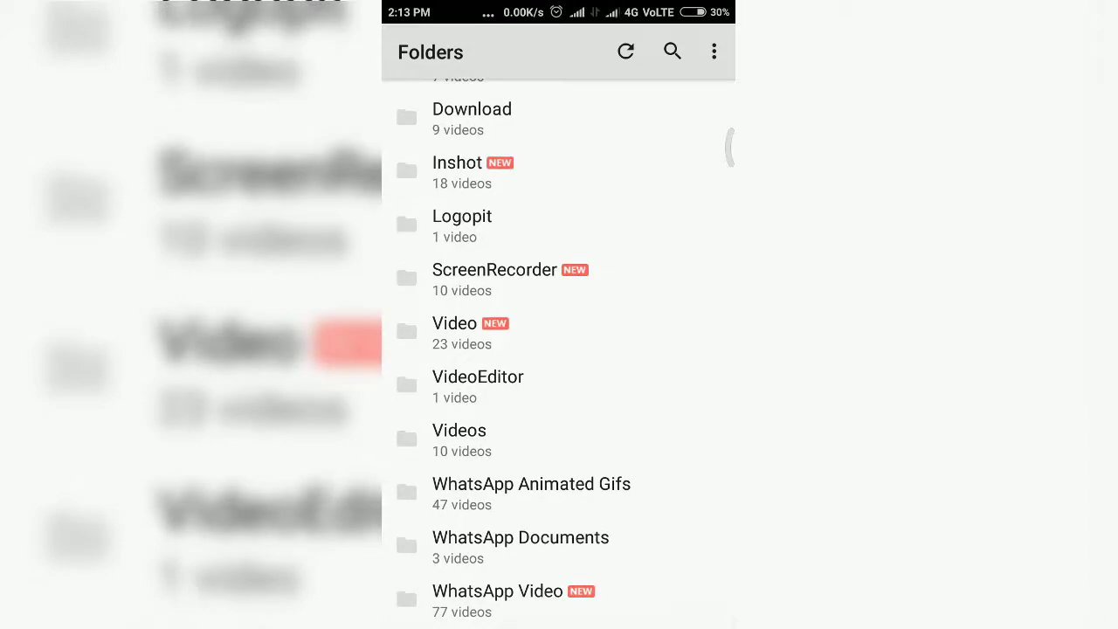
{"action": "left_click", "coordinate": [463, 332]}
{"action": "scroll", "coordinate": [559, 350], "scroll_direction": "down", "scroll_amount": 15}
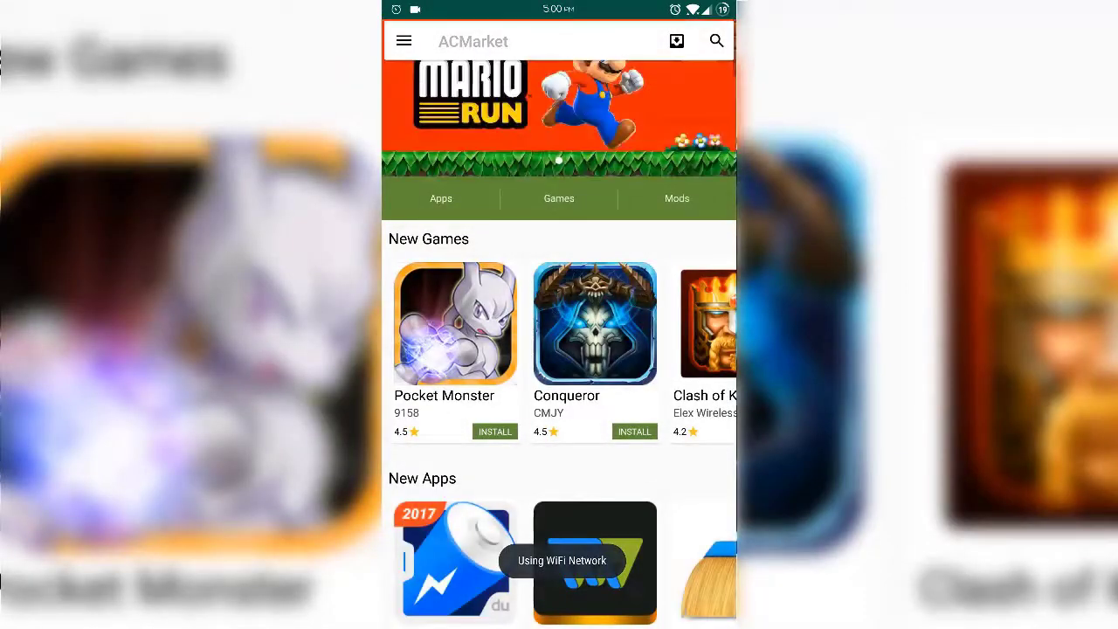
Step: Search ACMarket for 'mx play' and install MX Player Pro 1.9.16 through the Package installer
{"action": "left_click", "coordinate": [716, 41]}
{"action": "type", "text": "mx"}
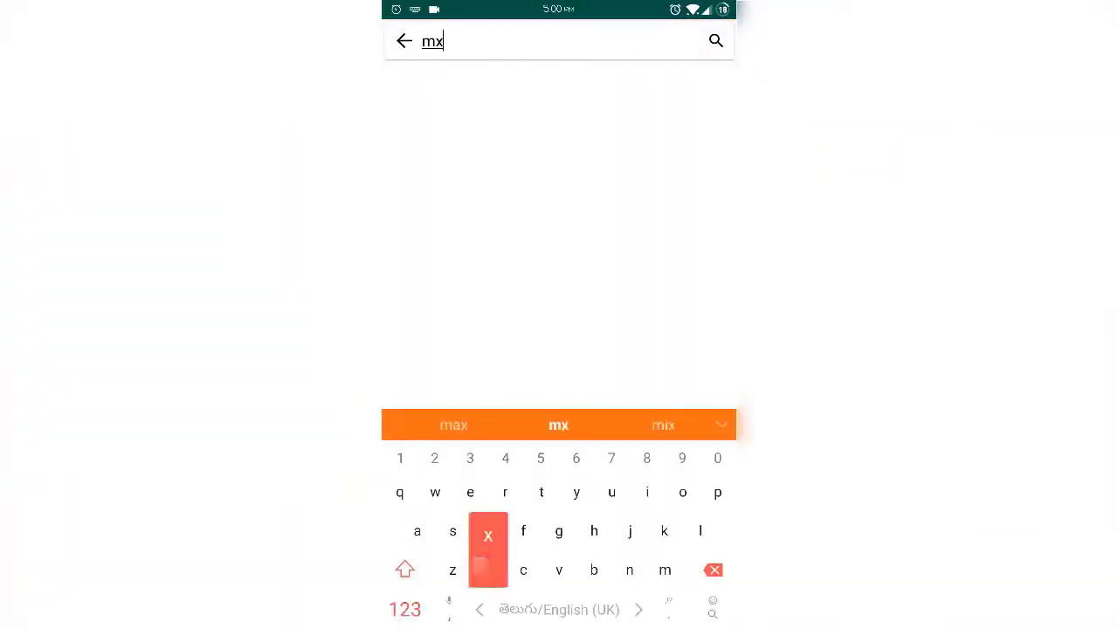
{"action": "type", "text": " player"}
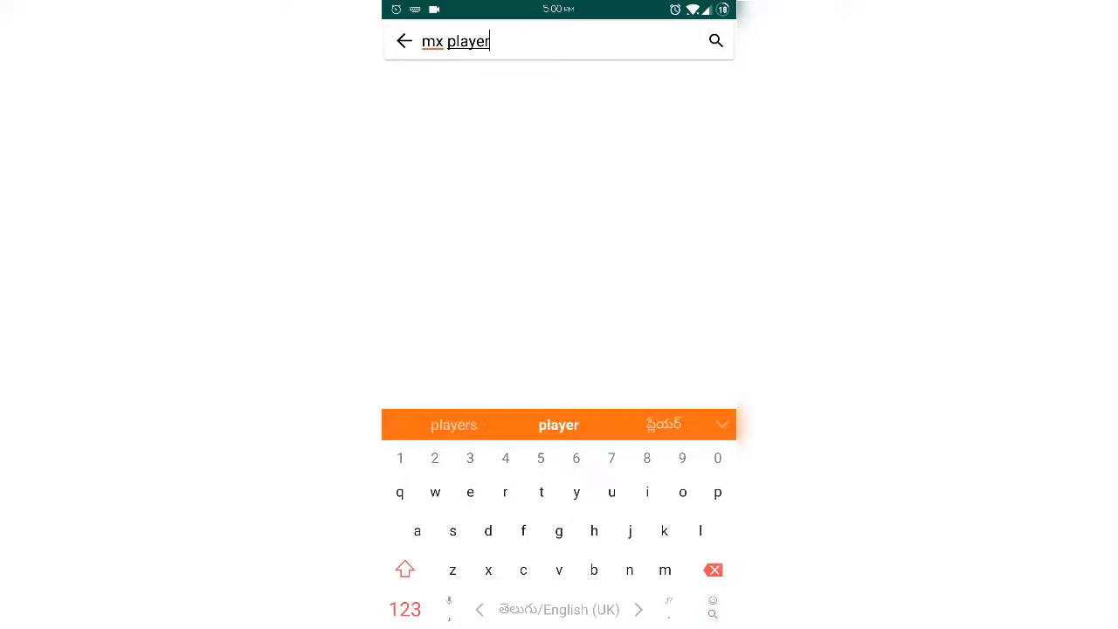
{"action": "key", "text": "Return"}
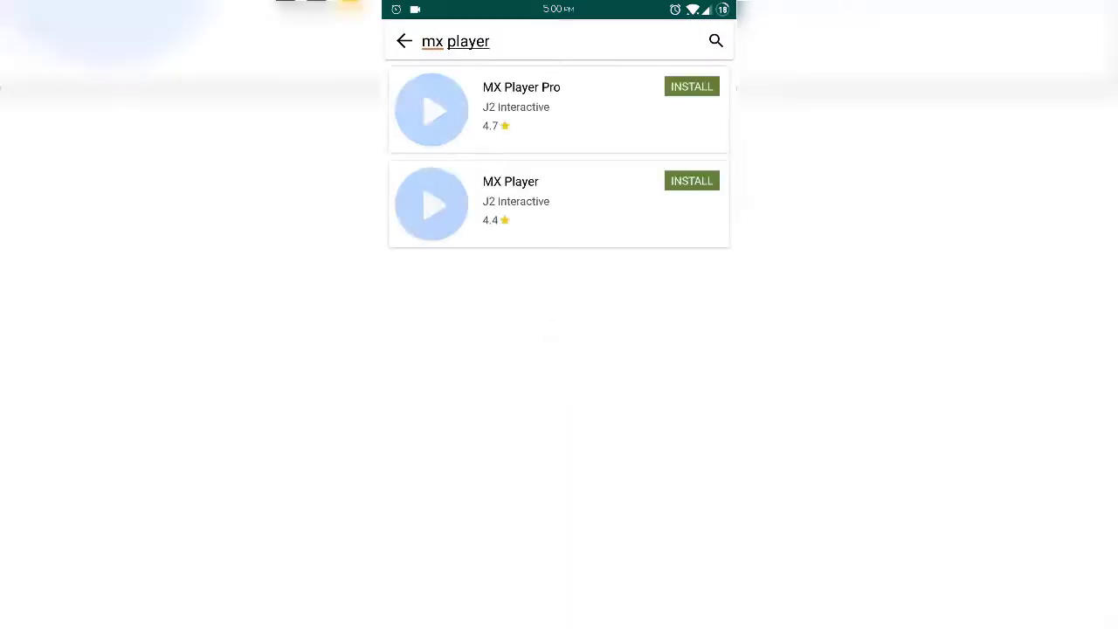
{"action": "left_click", "coordinate": [521, 87]}
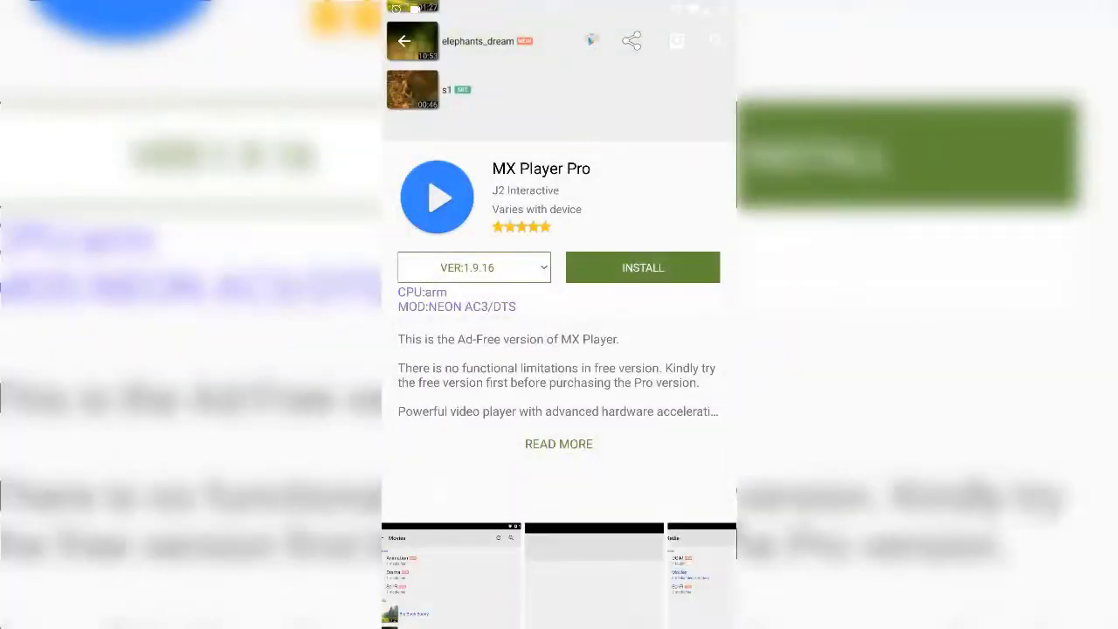
{"action": "left_click", "coordinate": [643, 267]}
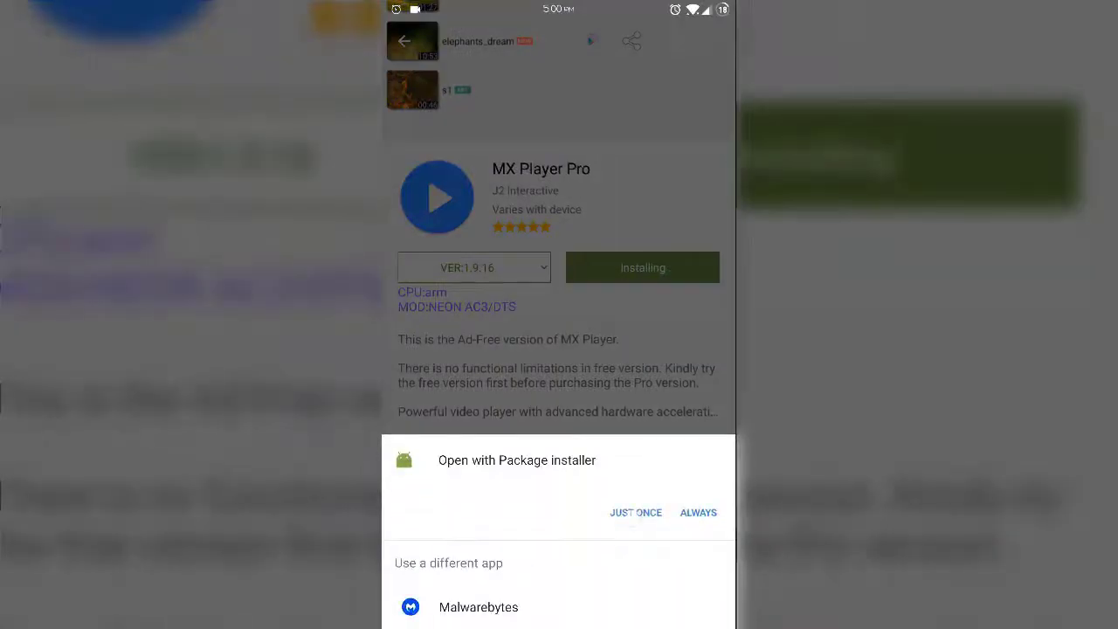
{"action": "left_click", "coordinate": [634, 512]}
{"action": "left_click", "coordinate": [704, 600]}
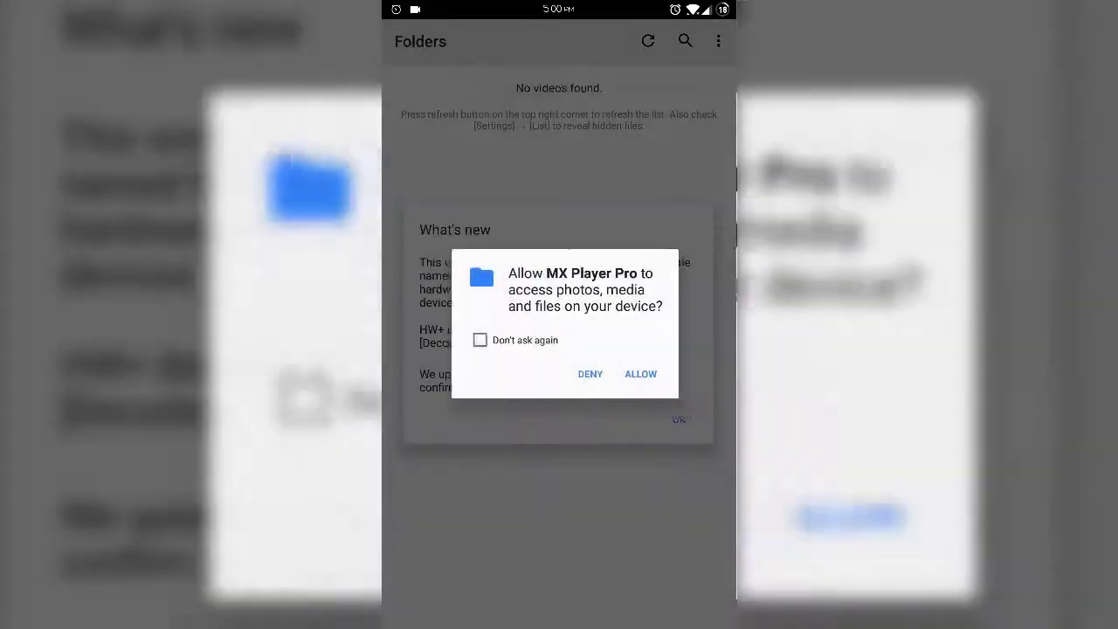
Step: Allow MX Player Pro media access, dismiss What's new, and play the fitness band review video in Movies
{"action": "left_click", "coordinate": [641, 374]}
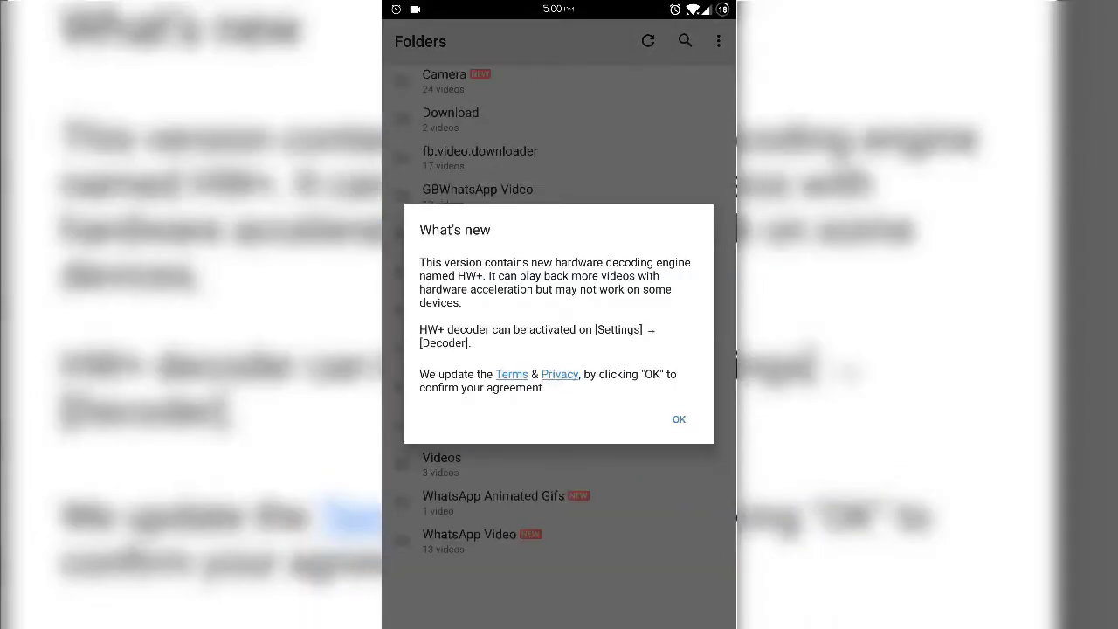
{"action": "left_click", "coordinate": [678, 420]}
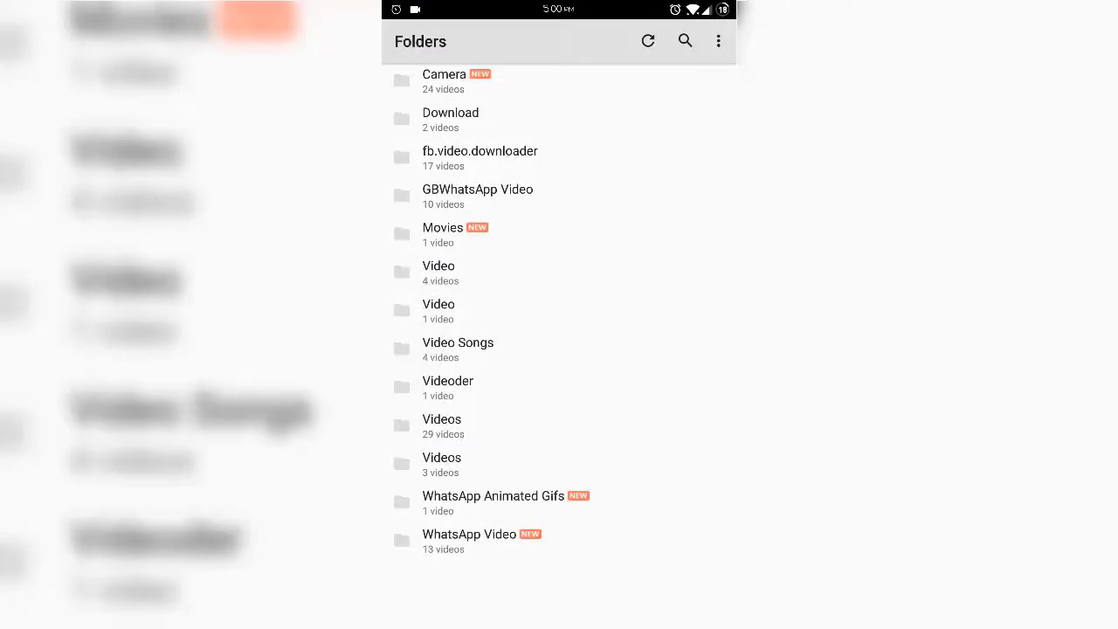
{"action": "left_click", "coordinate": [588, 237]}
{"action": "left_click", "coordinate": [587, 105]}
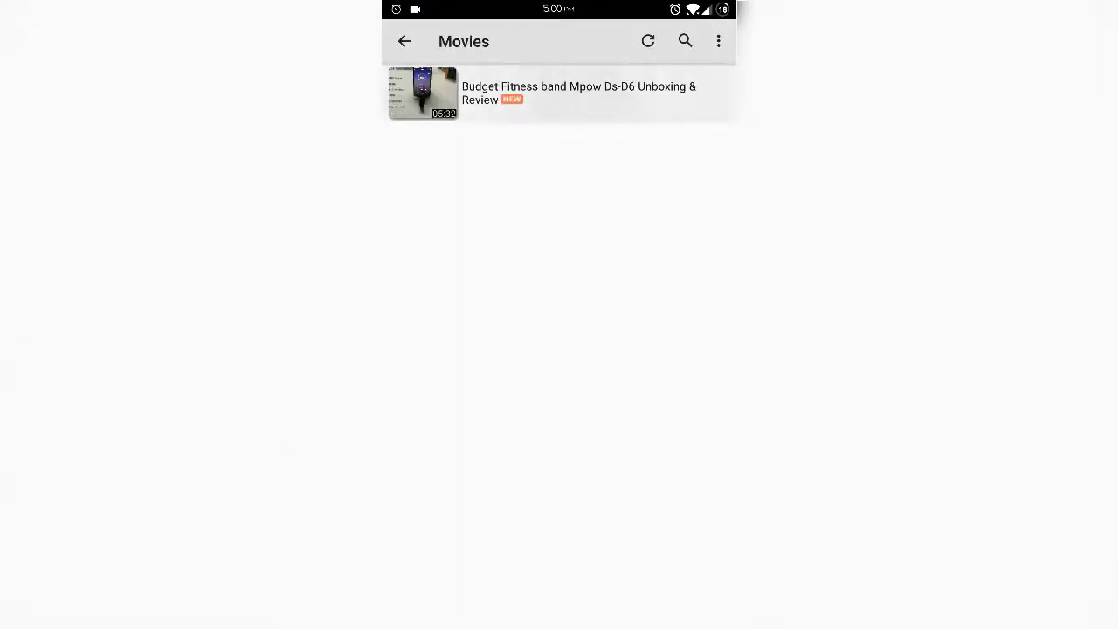